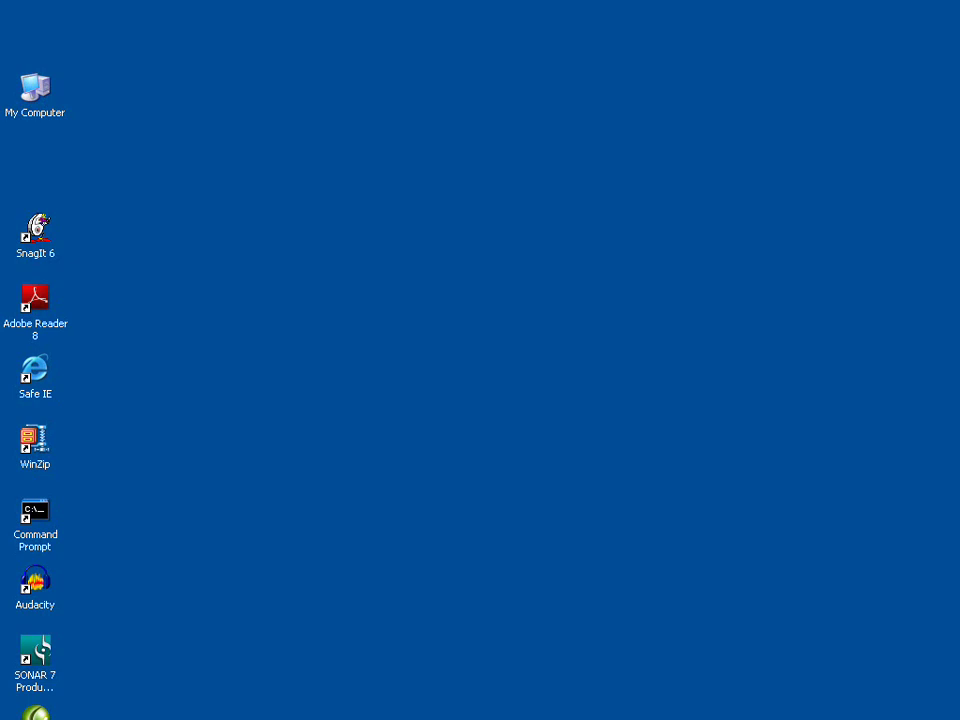
Launch the CQC Admin Interface from the Start menu and postpone trial registration with Do It Later.
{"action": "mouse_move", "coordinate": [60, 718]}
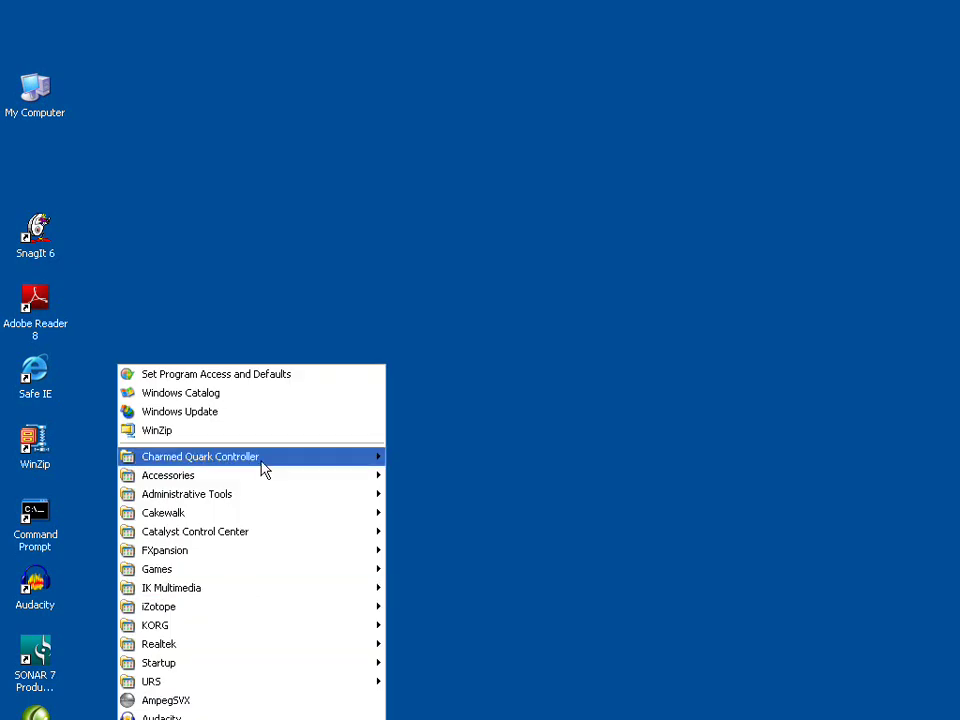
{"action": "mouse_move", "coordinate": [259, 463]}
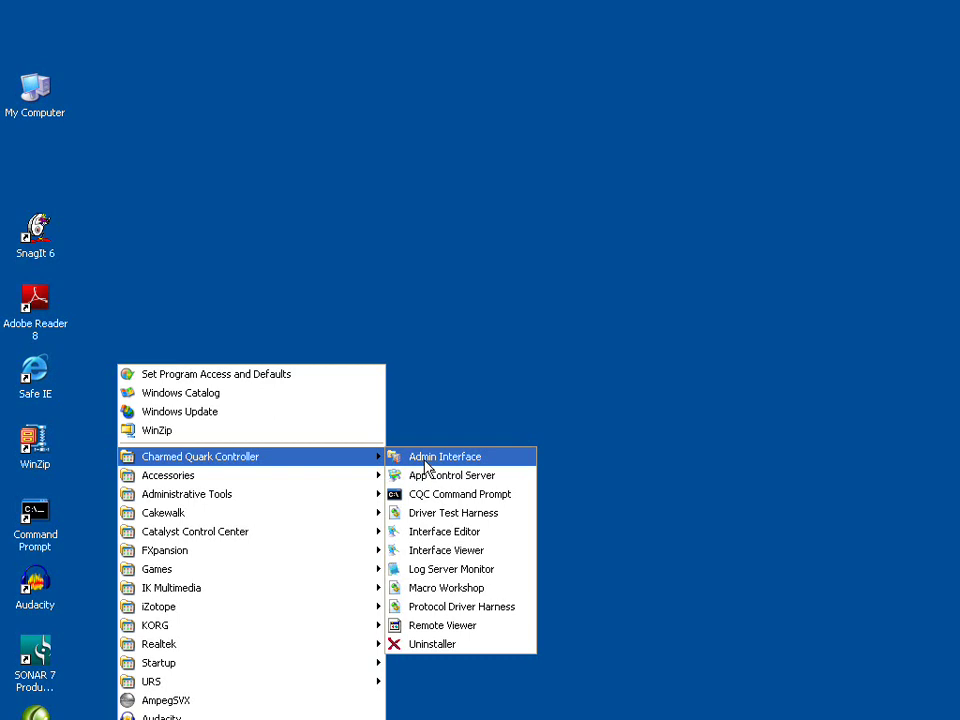
{"action": "left_click", "coordinate": [425, 462]}
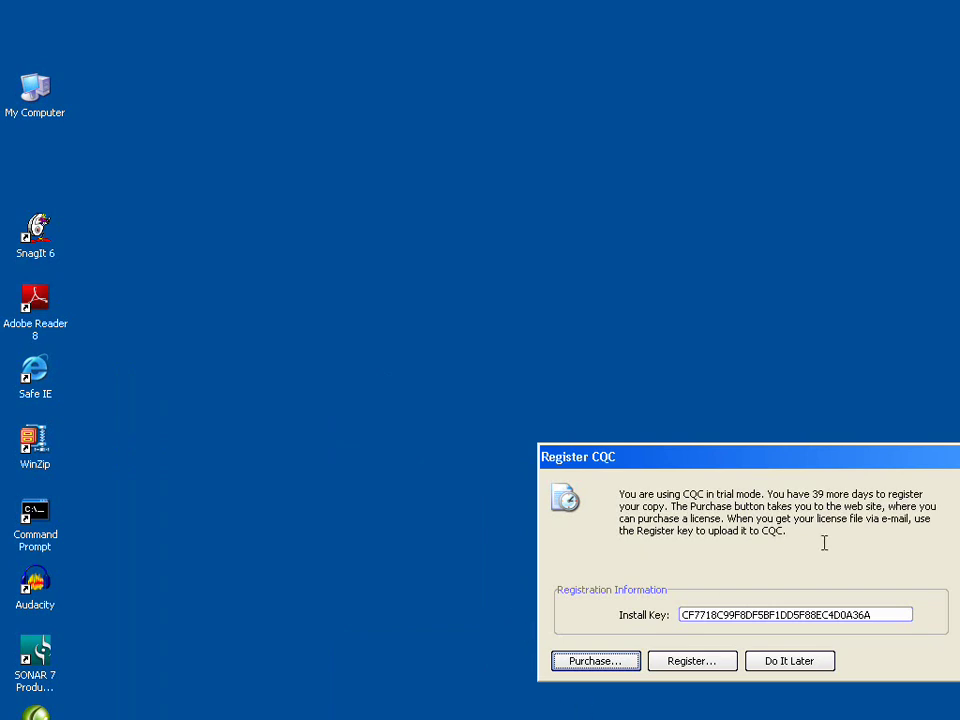
{"action": "left_click", "coordinate": [813, 668]}
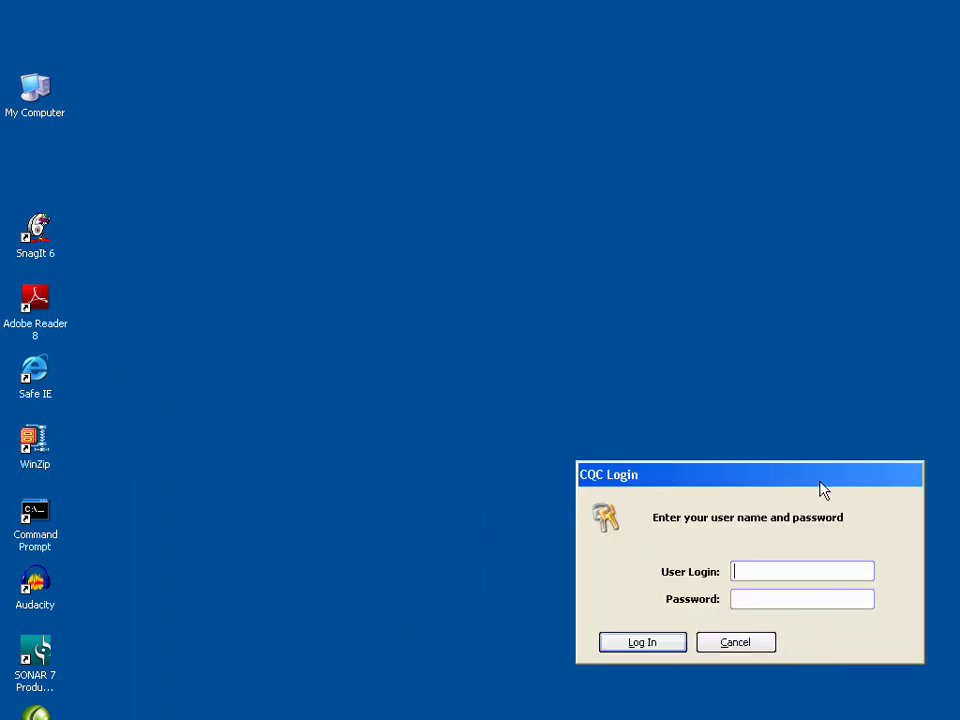
Log in with the Admin account and its password.
{"action": "type", "text": "Admin"}
{"action": "key", "text": "Tab"}
{"action": "type", "text": "********"}
{"action": "key", "text": "Return"}
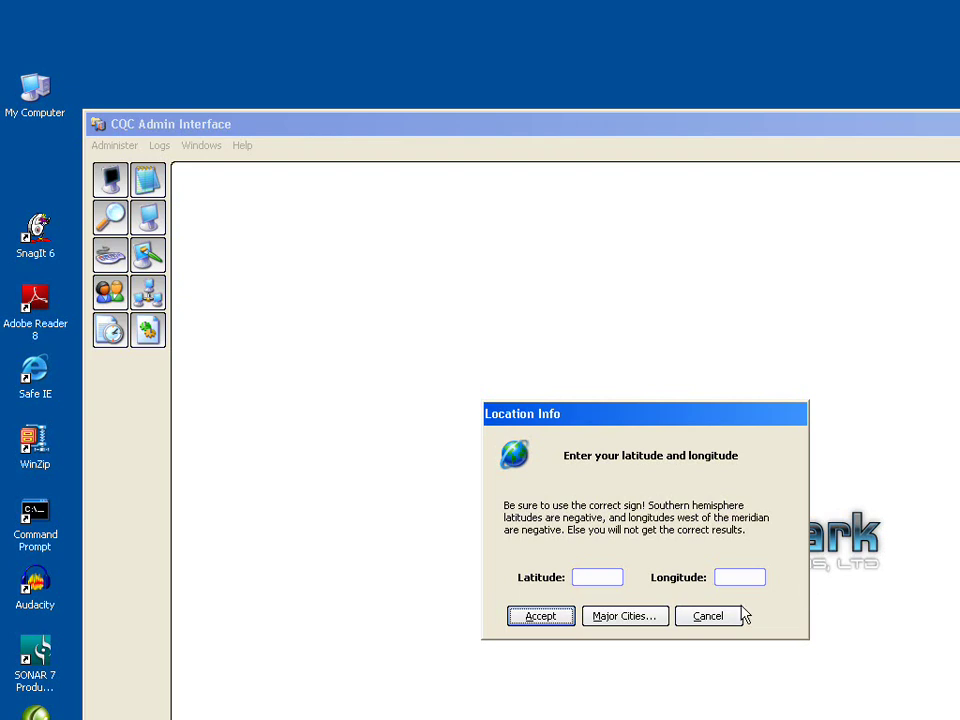
Pick USA, San Jose from Major Cities and accept latitude 37.200, longitude -121.530.
{"action": "left_click_drag", "start_coordinate": [641, 424], "coordinate": [452, 298]}
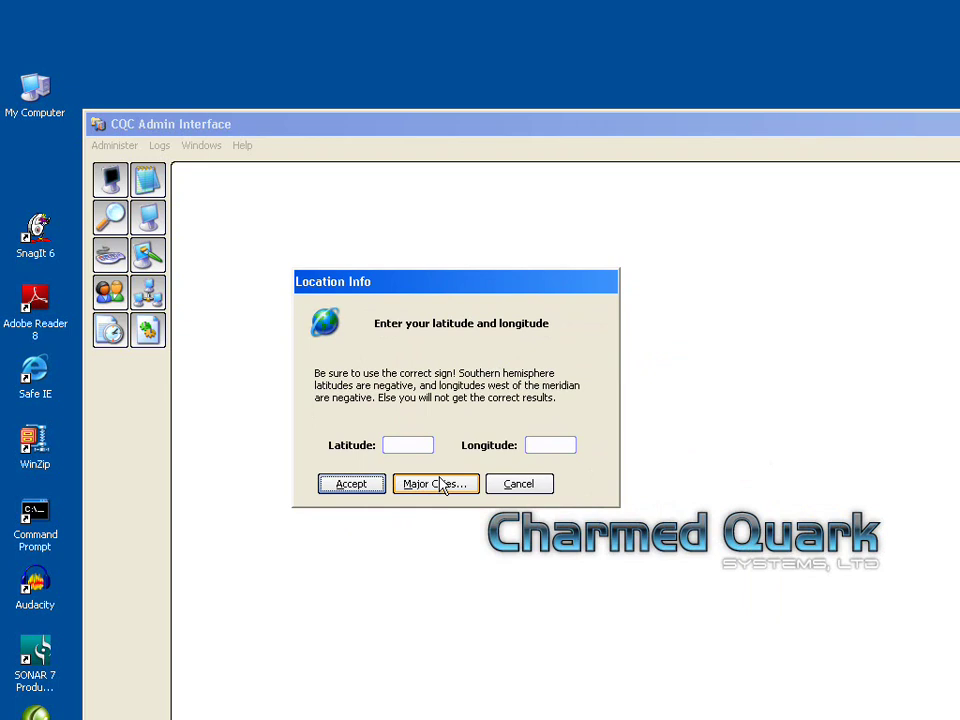
{"action": "left_click", "coordinate": [441, 485]}
{"action": "left_click_drag", "start_coordinate": [576, 306], "coordinate": [555, 435]}
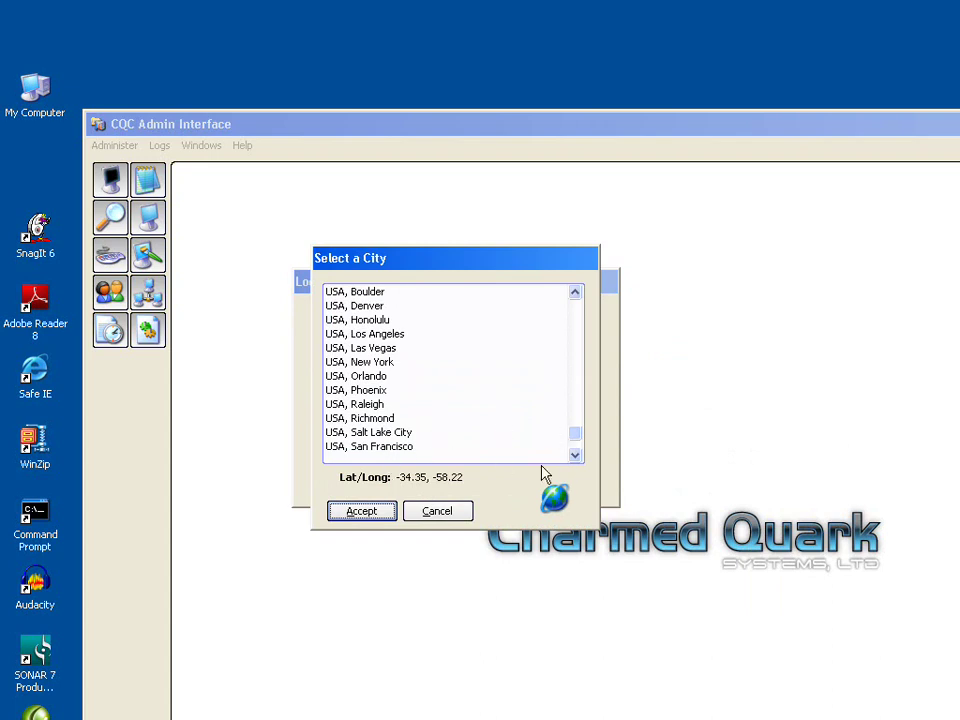
{"action": "left_click", "coordinate": [575, 456]}
{"action": "left_click", "coordinate": [405, 446]}
{"action": "left_click", "coordinate": [361, 511]}
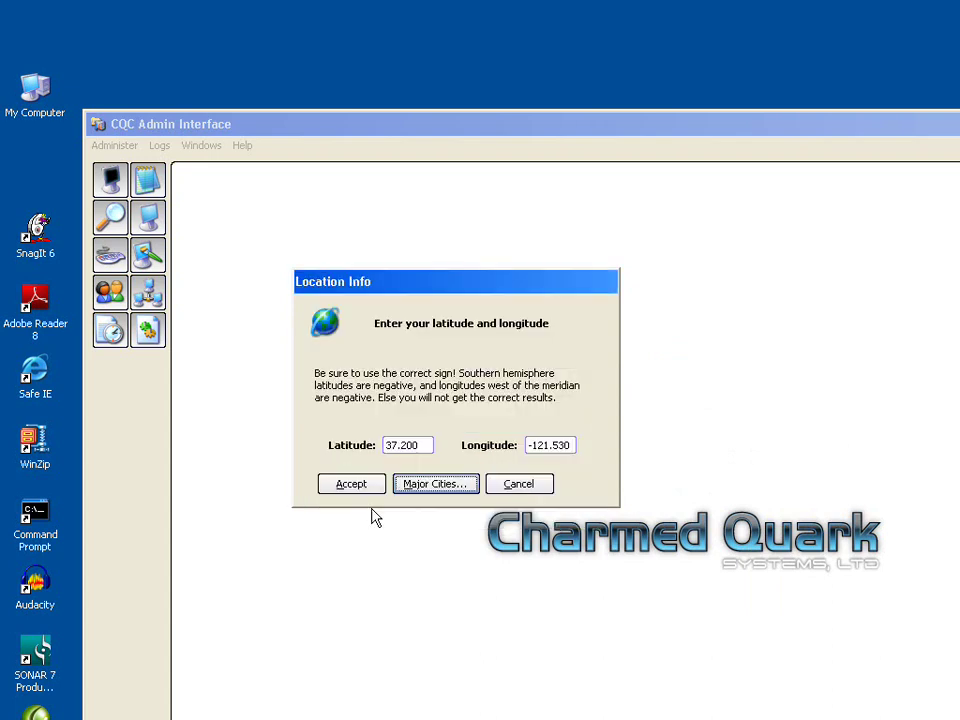
{"action": "left_click", "coordinate": [354, 485]}
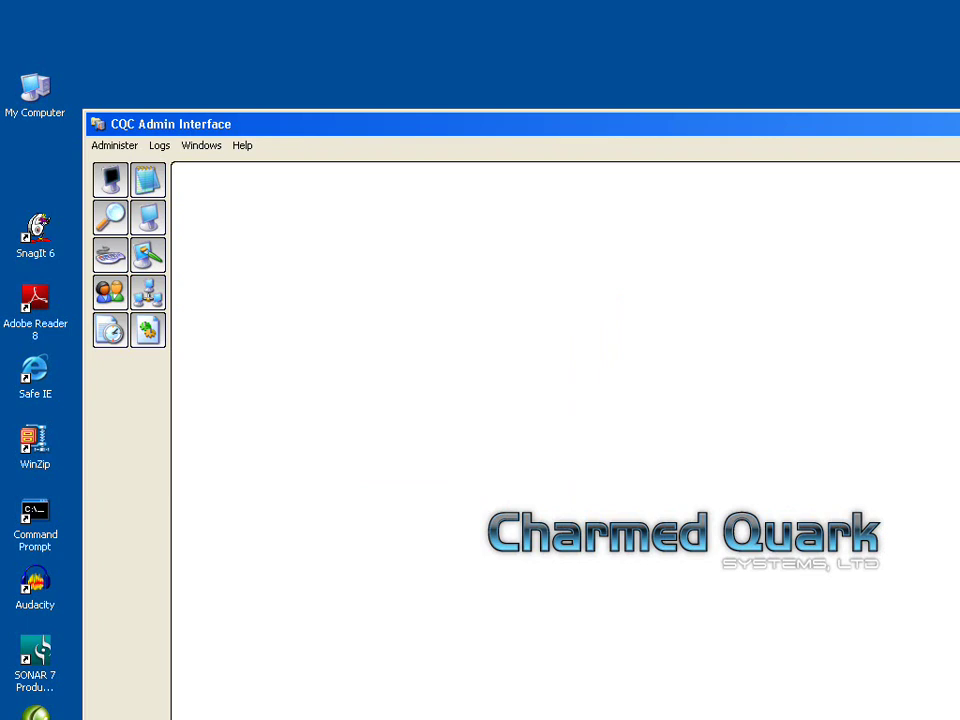
Shrink the admin window to fit the screen and open Administer > Server Management.
{"action": "left_click_drag", "start_coordinate": [959, 719], "coordinate": [939, 669]}
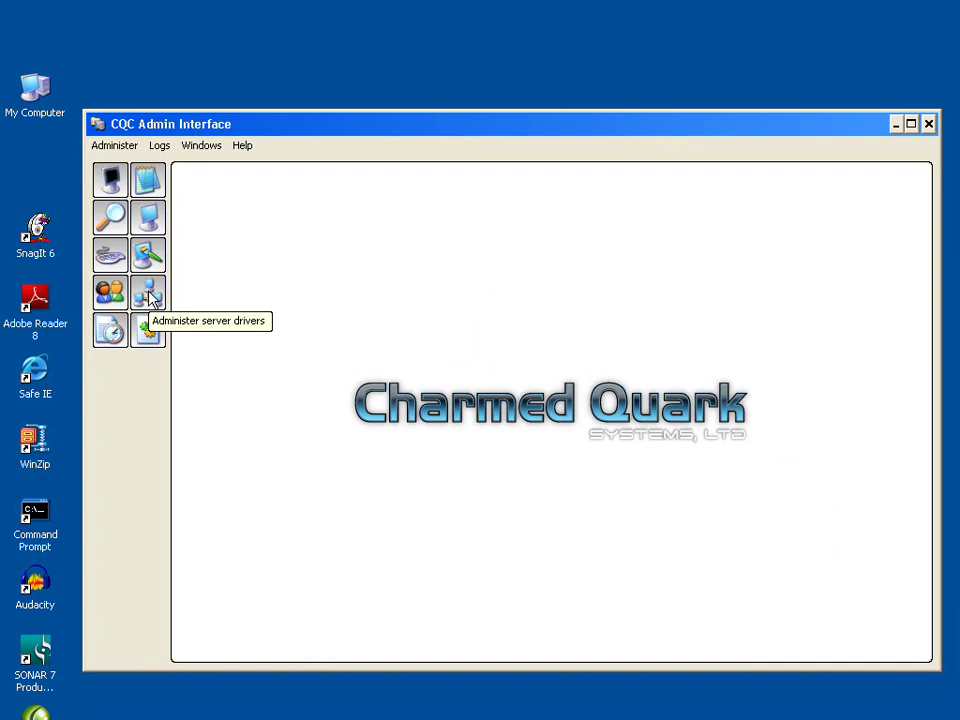
{"action": "left_click", "coordinate": [113, 147]}
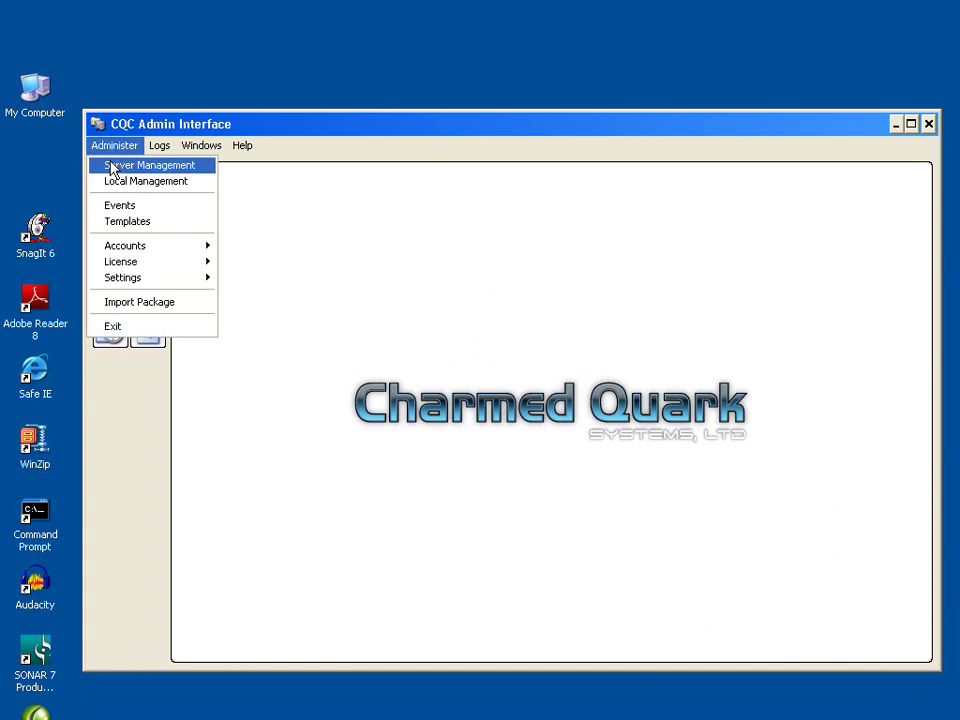
{"action": "left_click", "coordinate": [112, 170]}
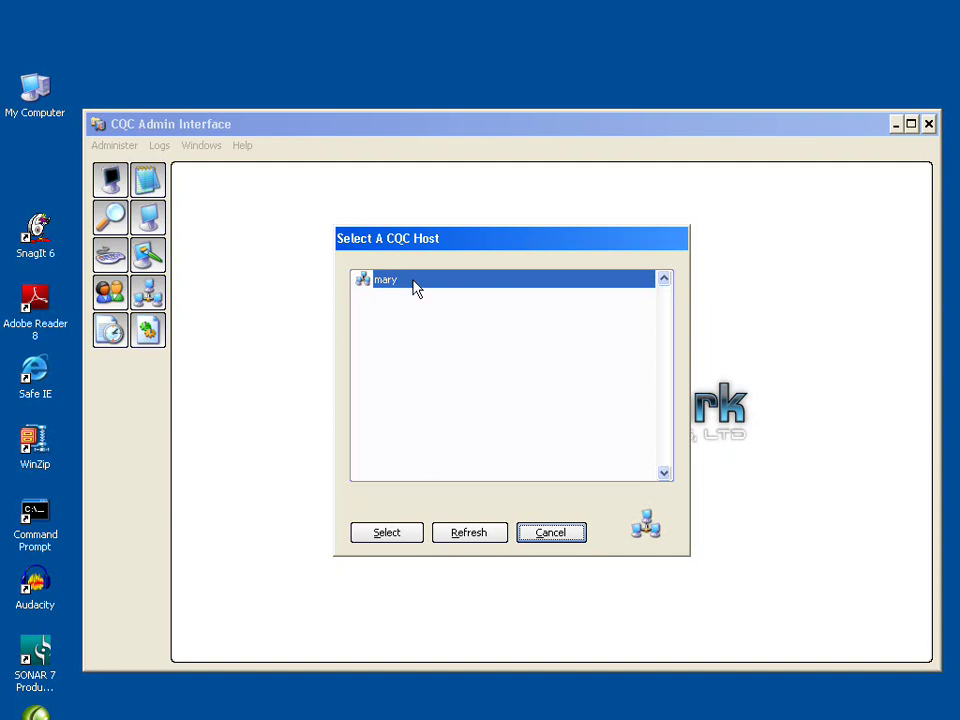
On host mary, add the CQC Device Simulator driver and go to its moniker field.
{"action": "left_click", "coordinate": [390, 537]}
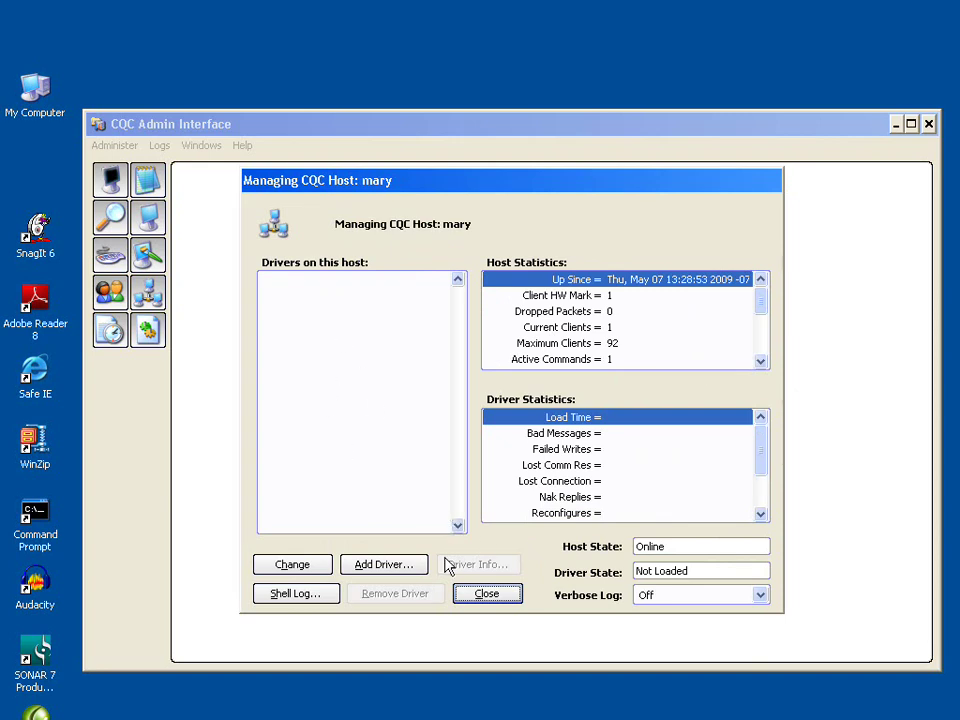
{"action": "left_click", "coordinate": [384, 566]}
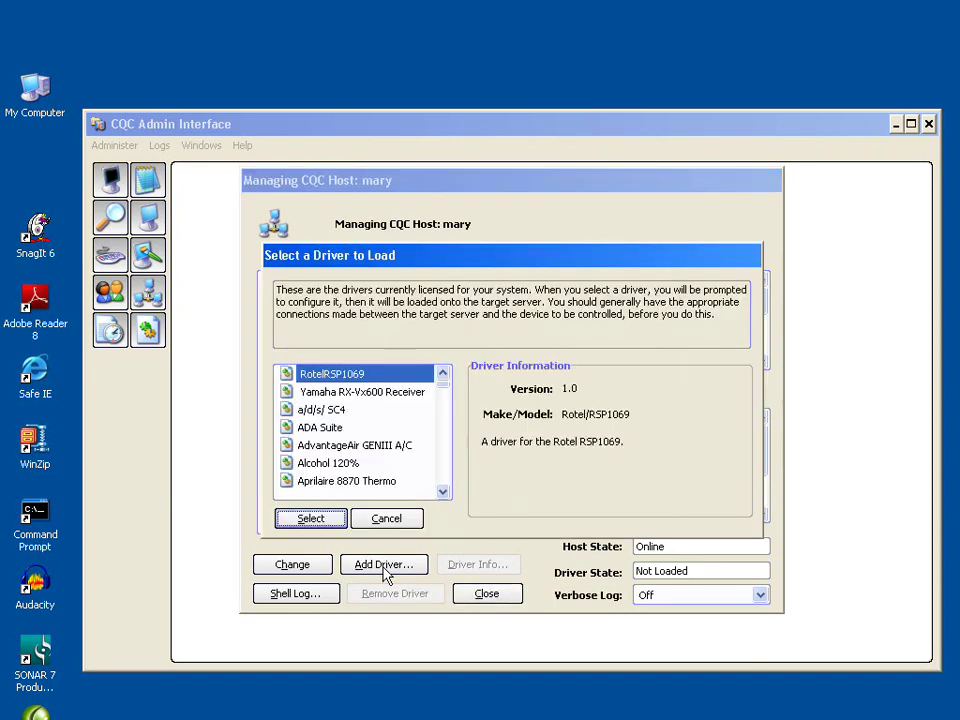
{"action": "left_click_drag", "start_coordinate": [443, 390], "coordinate": [444, 400]}
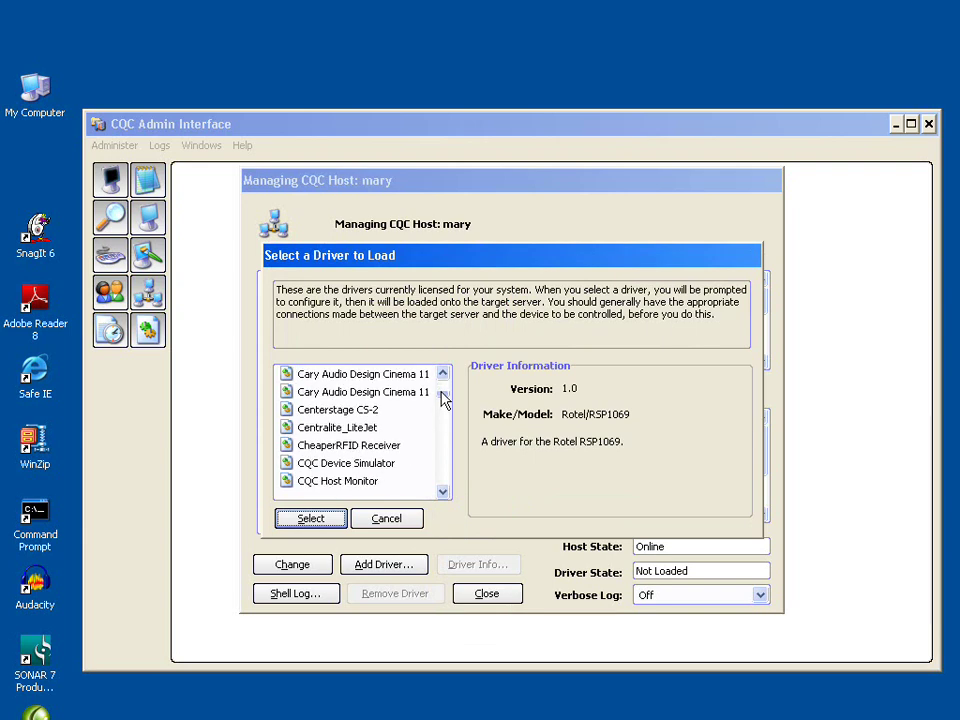
{"action": "left_click", "coordinate": [378, 467]}
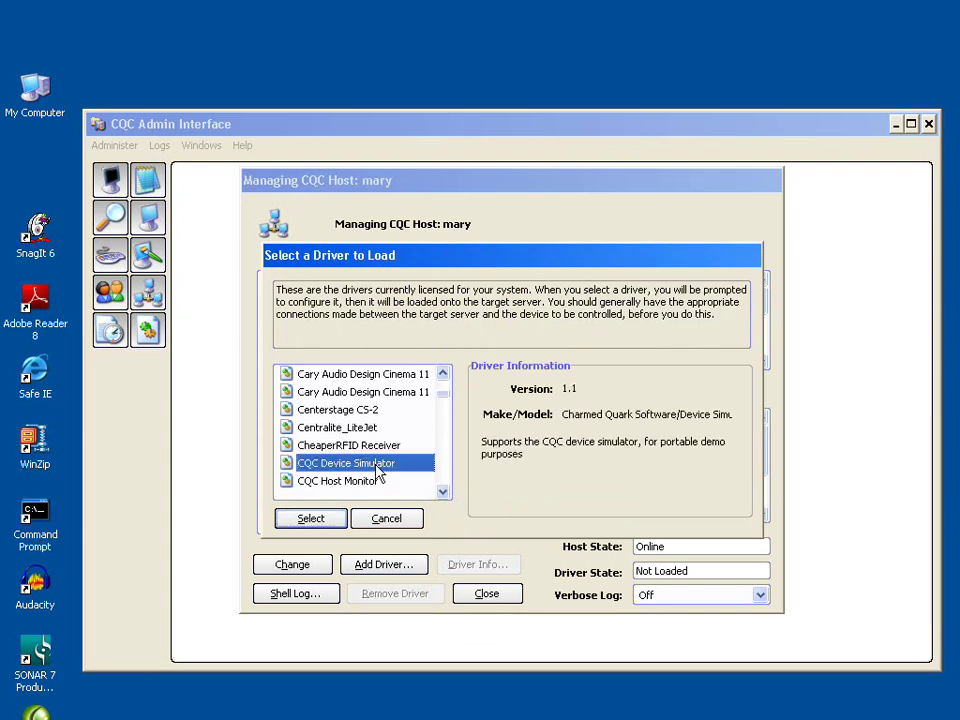
{"action": "left_click", "coordinate": [308, 520]}
{"action": "left_click", "coordinate": [488, 479]}
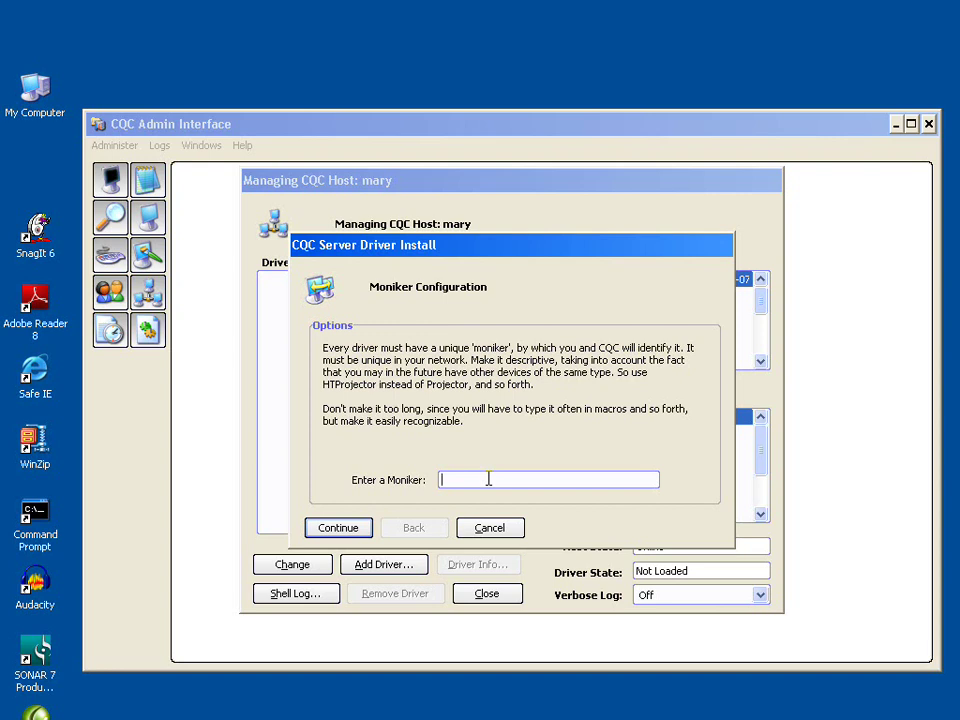
Enter the moniker DevSim and continue through the summary to install the driver.
{"action": "type", "text": "DevSim"}
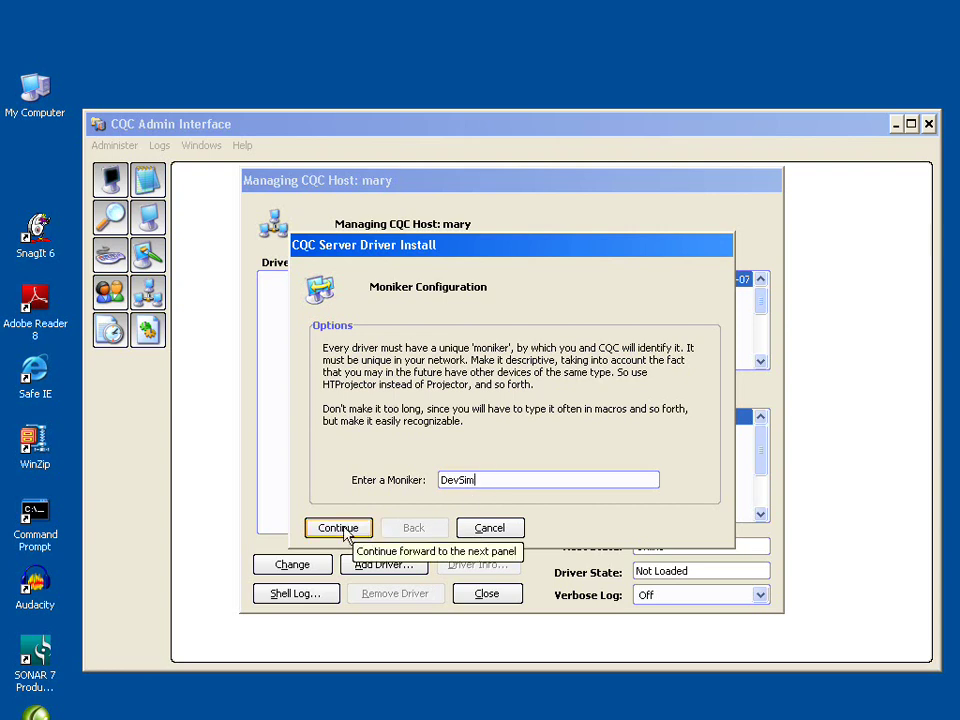
{"action": "left_click", "coordinate": [344, 529]}
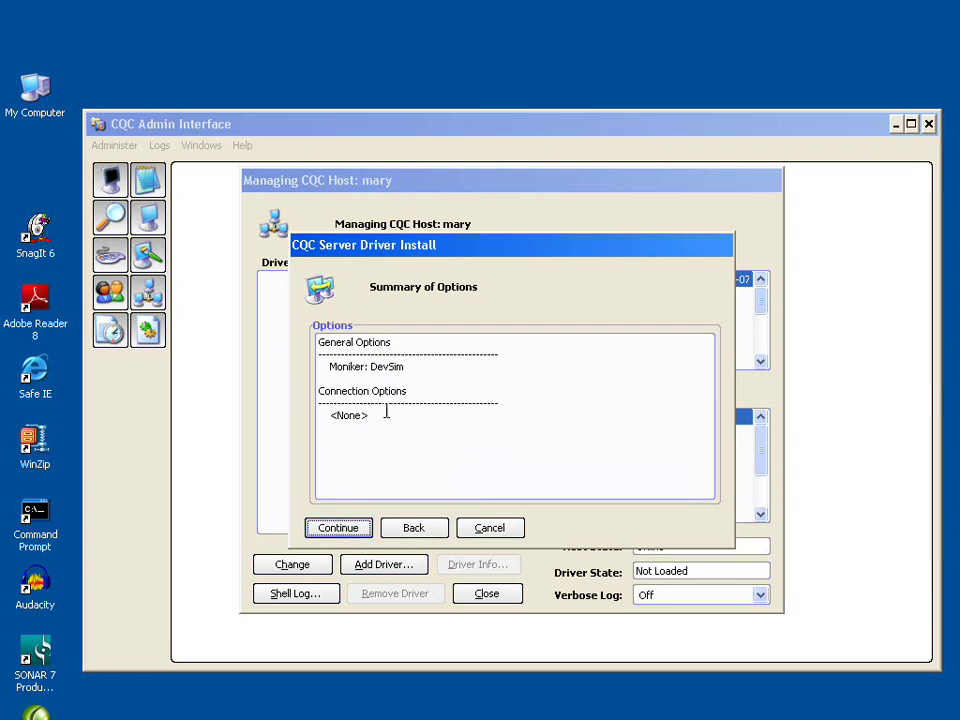
{"action": "left_click", "coordinate": [339, 528]}
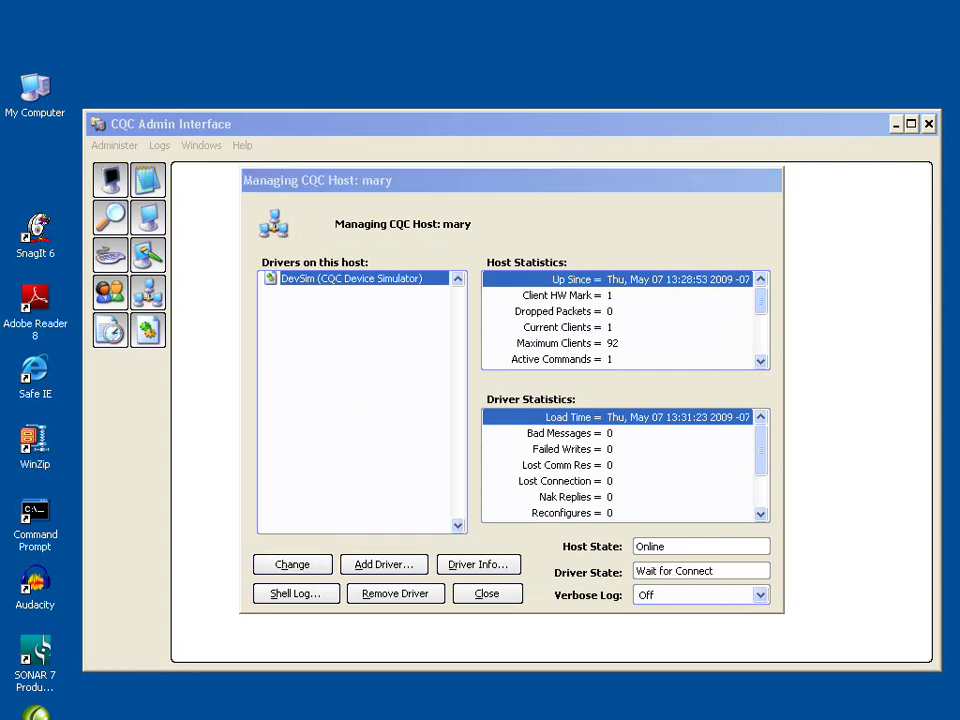
Open the CQC Command Prompt and move its console window lower on screen.
{"action": "mouse_move", "coordinate": [70, 718]}
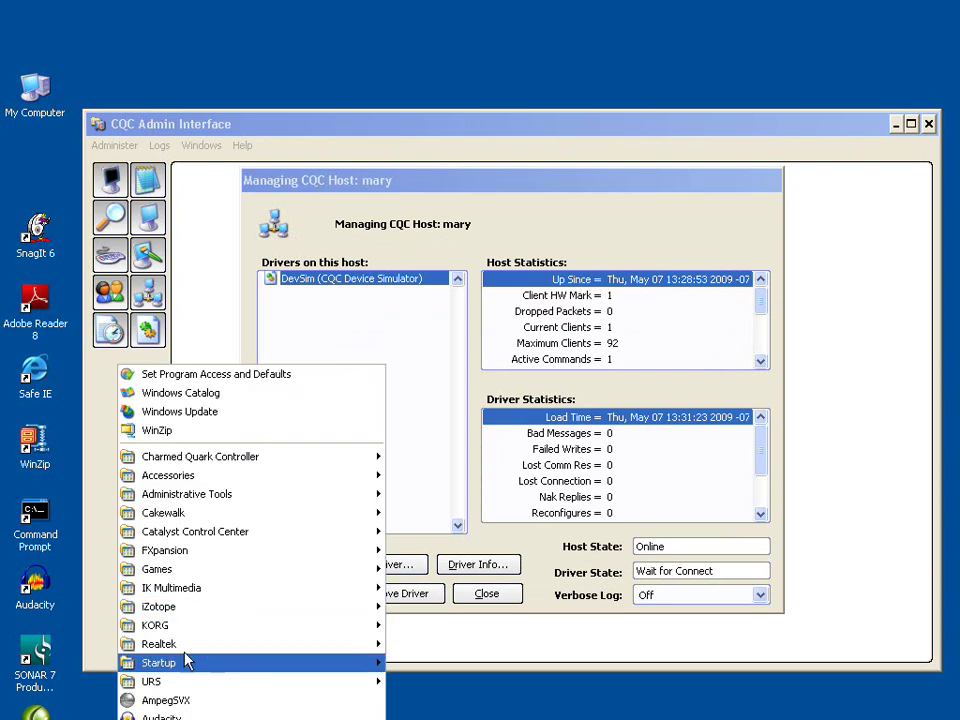
{"action": "mouse_move", "coordinate": [377, 458]}
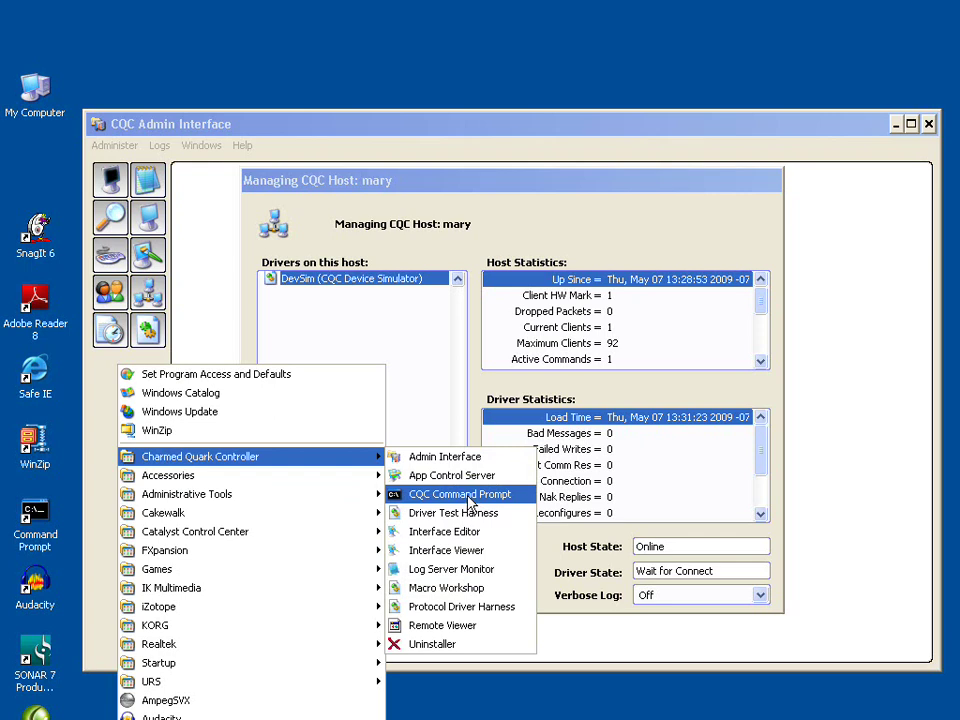
{"action": "left_click", "coordinate": [469, 497]}
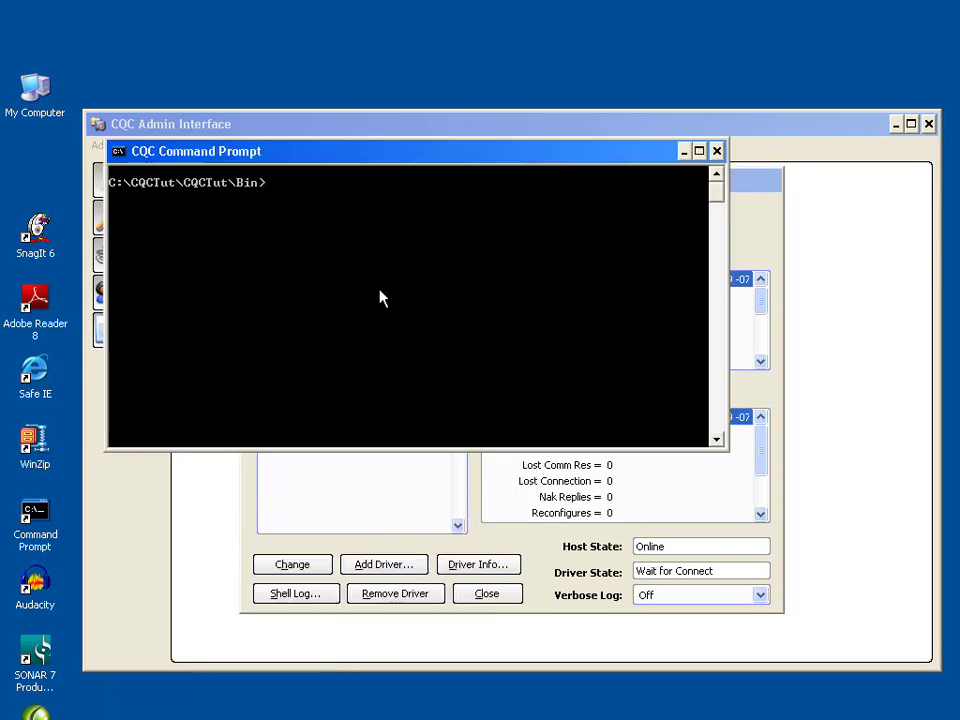
{"action": "left_click_drag", "start_coordinate": [317, 157], "coordinate": [259, 377]}
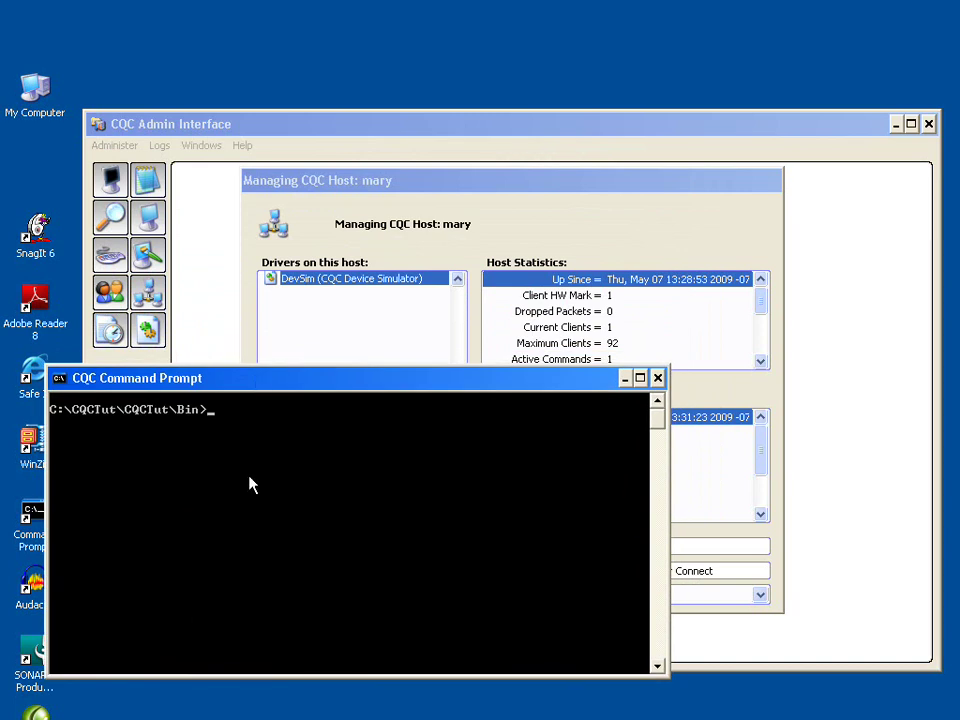
List the cqcdevsim* files, then run cqcdevsim to start the Device Simulator.
{"action": "type", "text": "dir cqcdevsim*"}
{"action": "key", "text": "Return"}
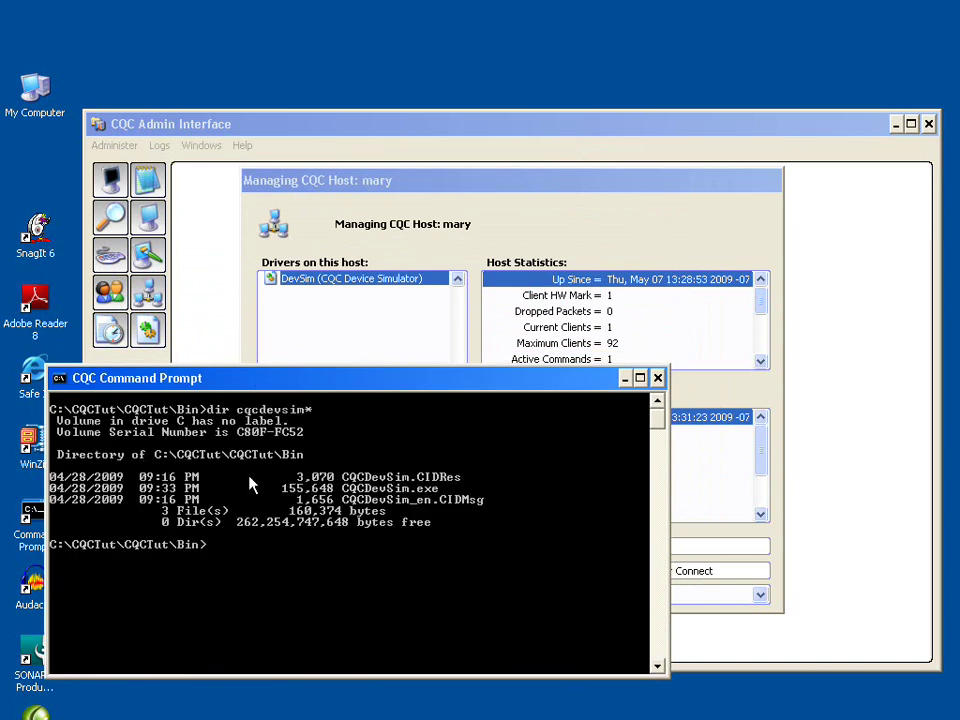
{"action": "type", "text": "cqcdevsim"}
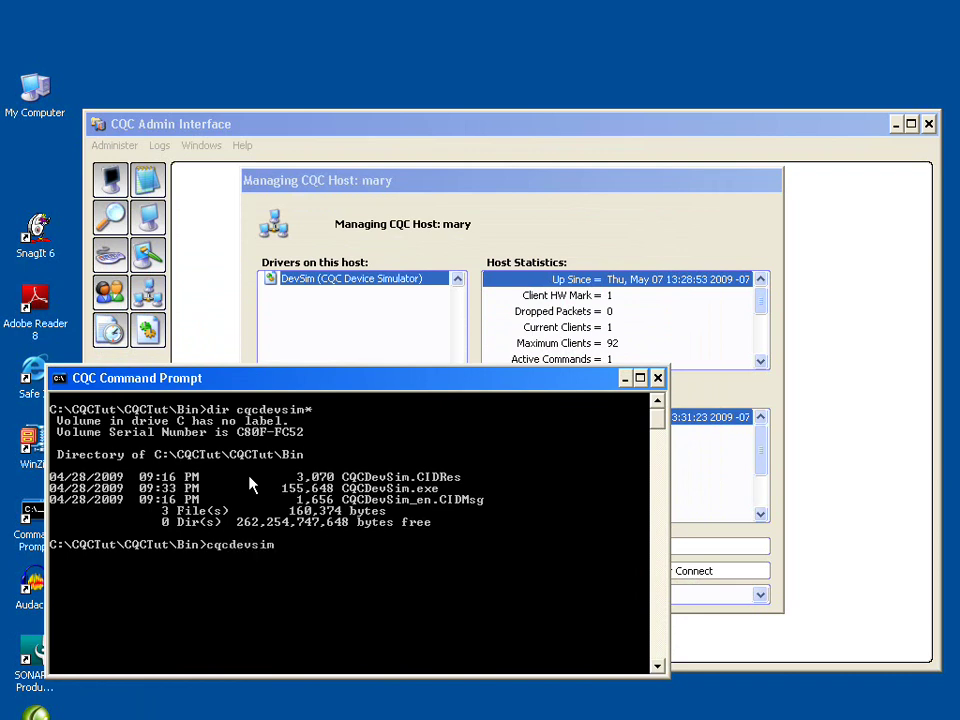
{"action": "key", "text": "Return"}
{"action": "left_click_drag", "start_coordinate": [94, 27], "coordinate": [115, 24]}
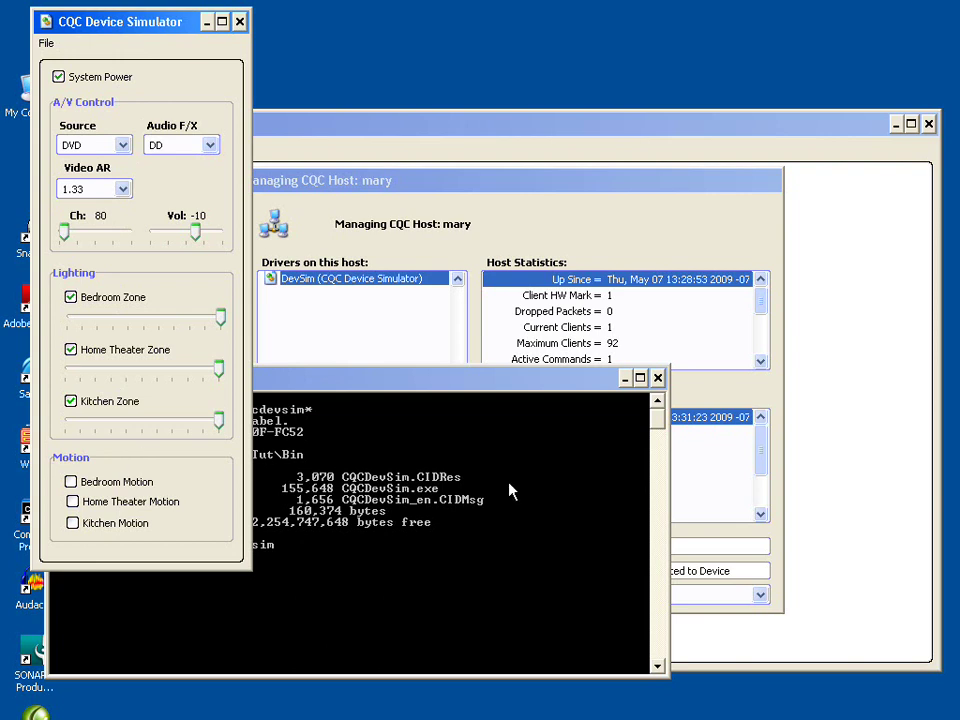
Confirm DevSim's Driver State reads Connected to Device, then close the Managing CQC Host dialog.
{"action": "left_click", "coordinate": [697, 189]}
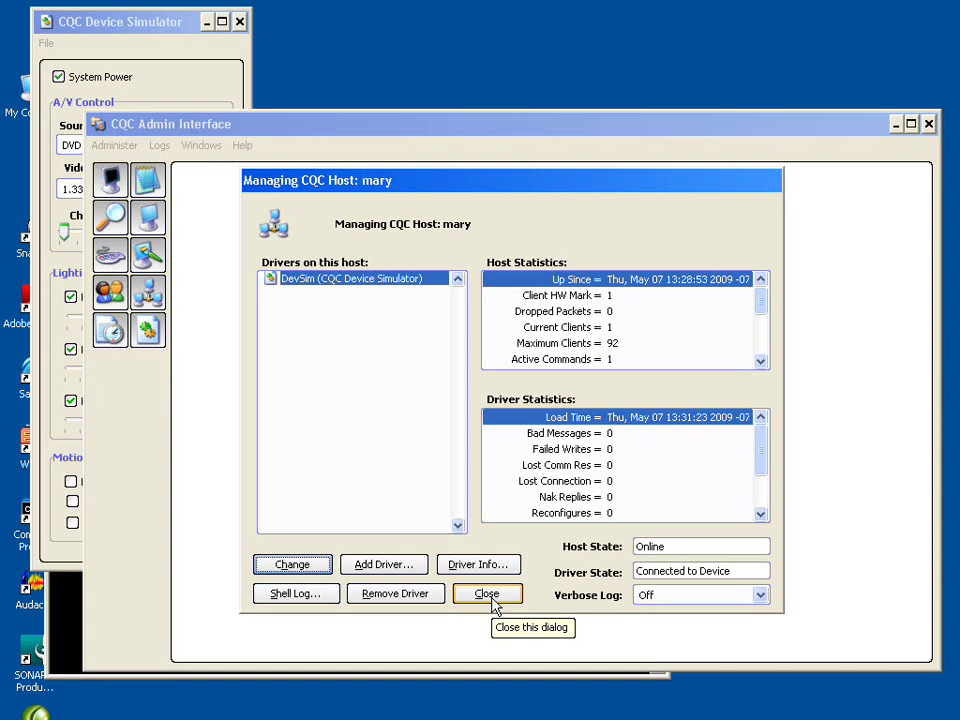
{"action": "left_click", "coordinate": [492, 599]}
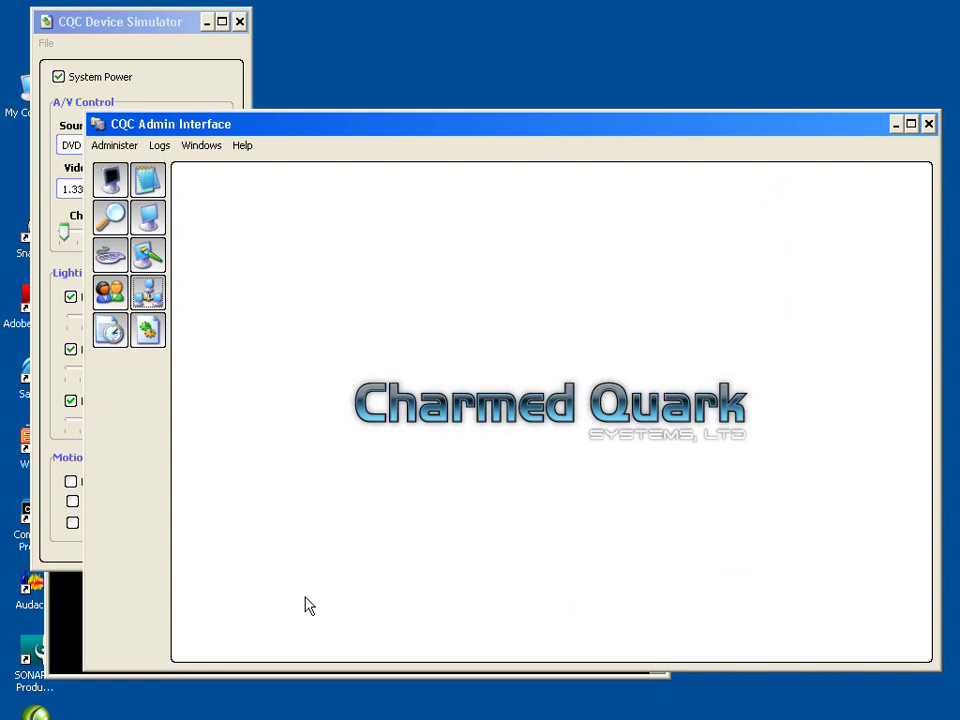